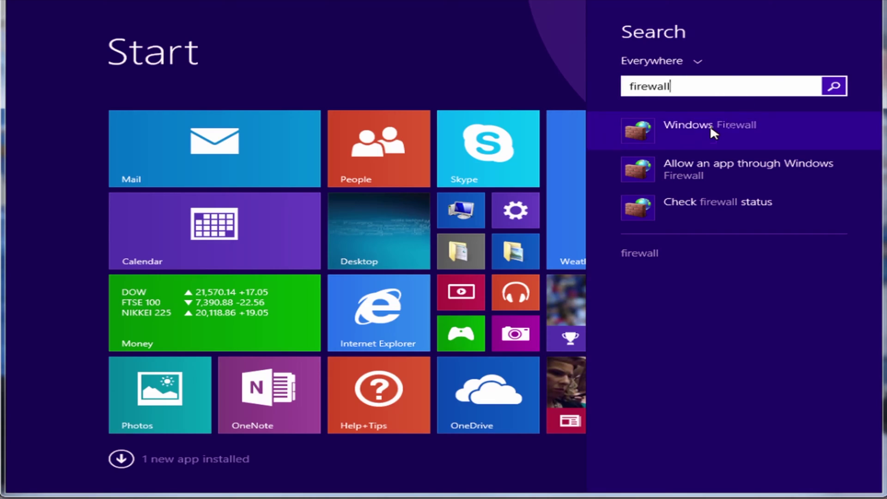
- Set Windows Firewall to off for both the private and public network profiles
click(711, 125)
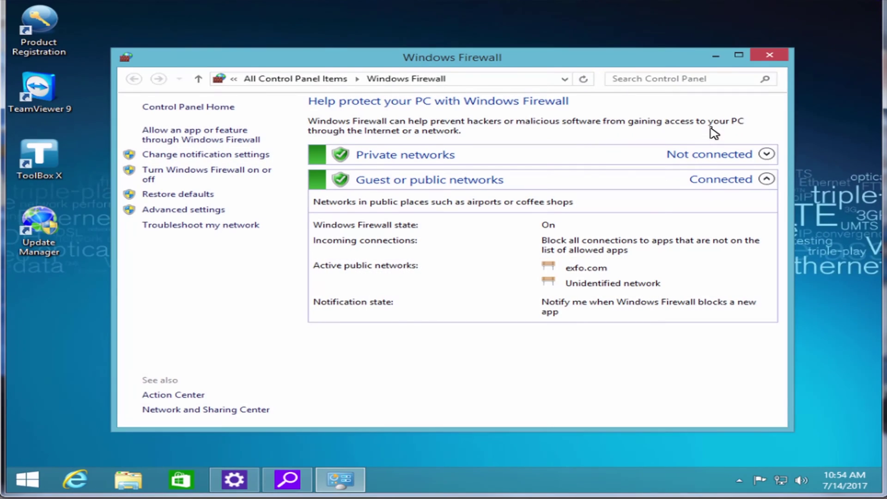
click(207, 178)
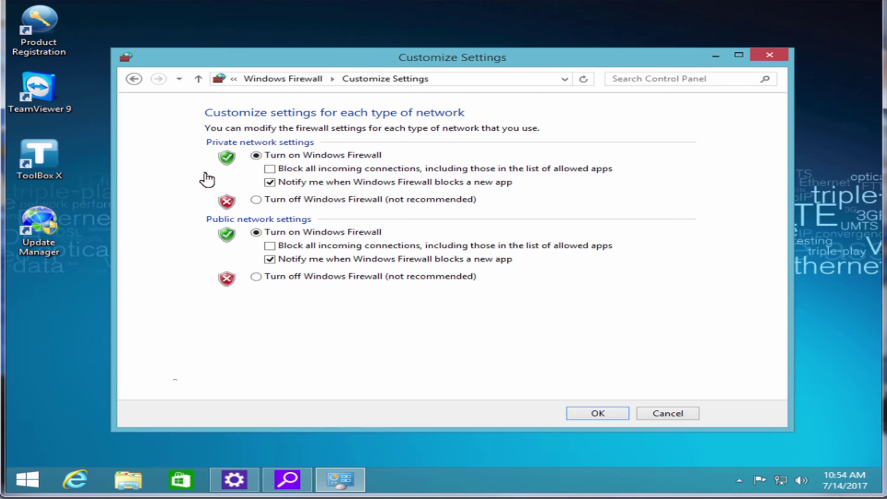
click(256, 200)
click(256, 278)
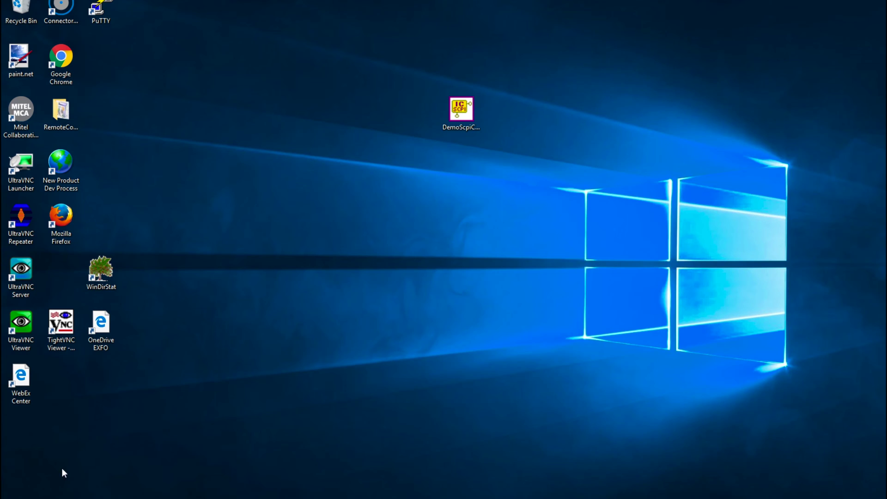
- Launch Command Prompt via 'cmd' and telnet to 10.205.20.87 on port 5024
key(super)
text(cmd)
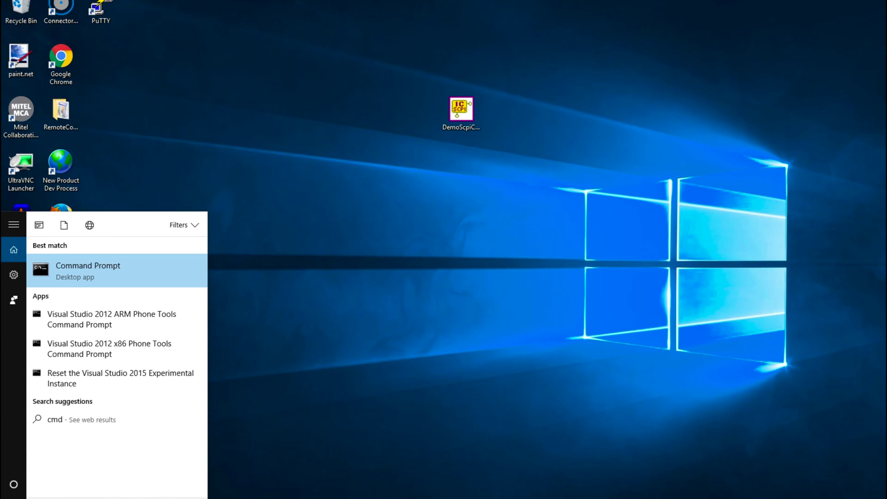
key(Return)
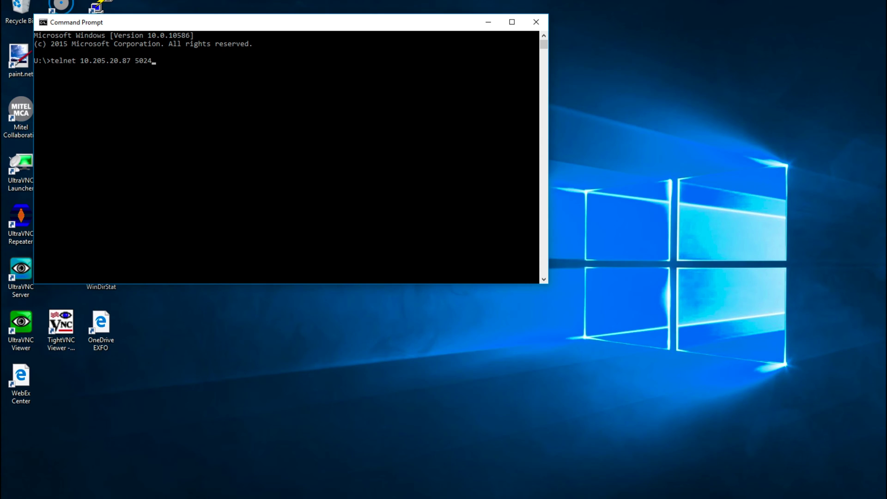
key(Return)
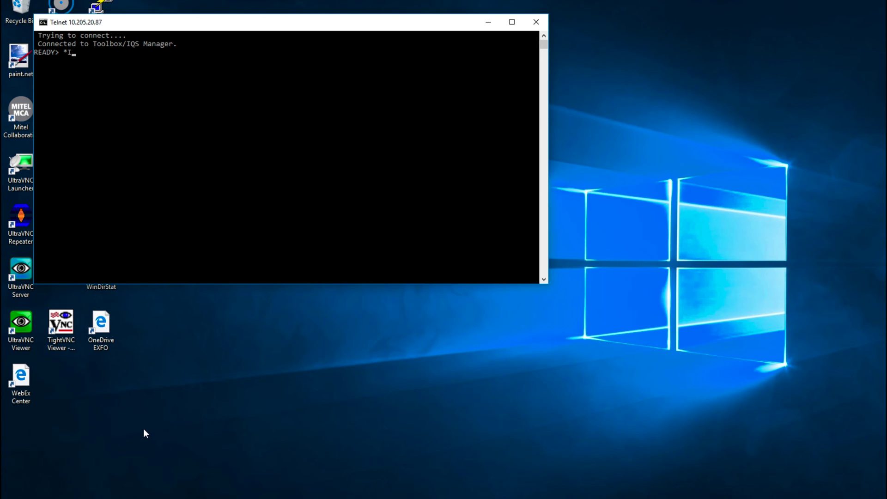
- Send *IDN? and receive EXFO Inc., LTB-8, firmware 1.5.0.79
text(?)
key(Return)
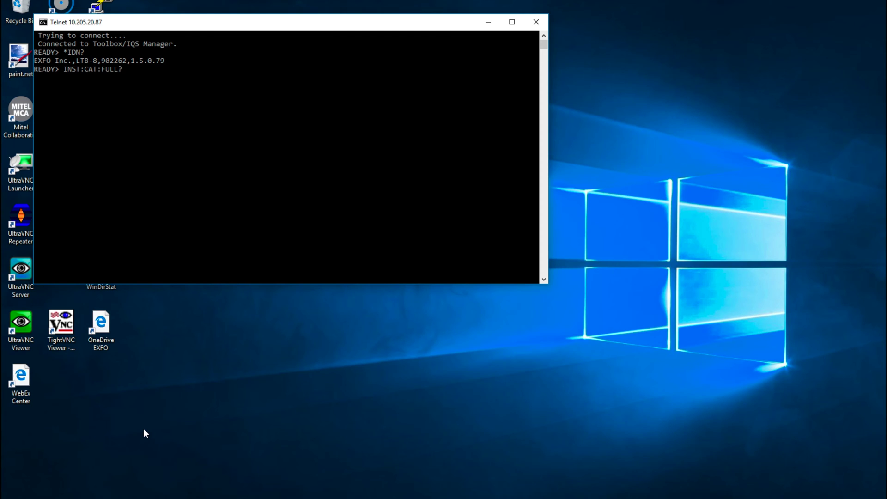
- Query INST:CAT:FULL? listing four FTBx modules, then LINS3:STAT? returning READY
key(Return)
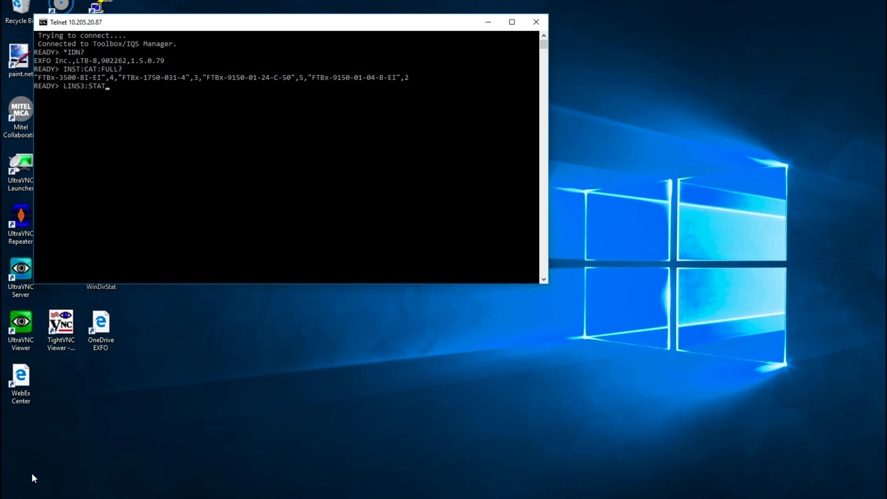
key(Return)
- Send *RST, then SYST:TIME 9,45,12, both executed successfully
text(ST)
key(Return)
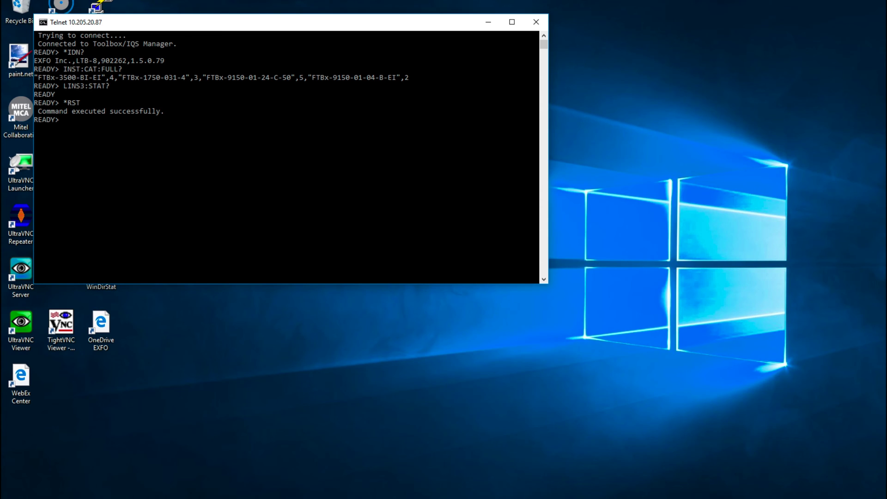
text(SYST:TIME 9,45,12)
key(Return)
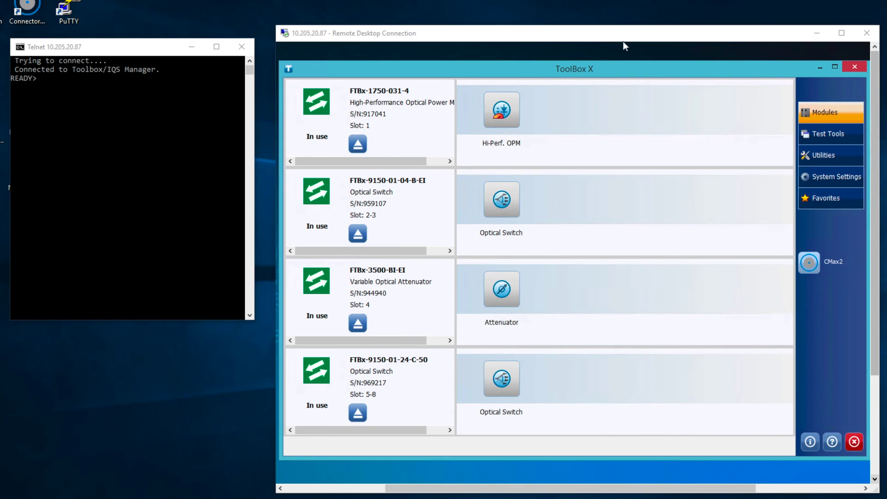
- Open the SCPI-Telnet Monitor from Test Tools and connect it
click(825, 134)
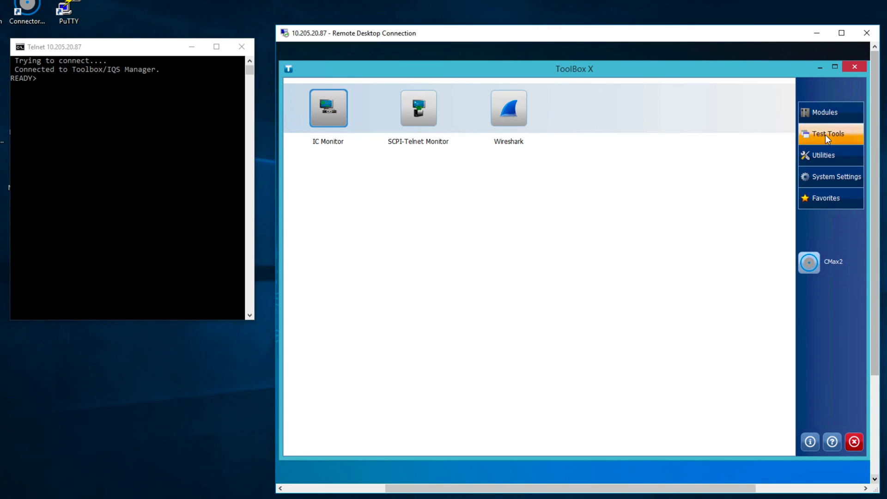
click(422, 115)
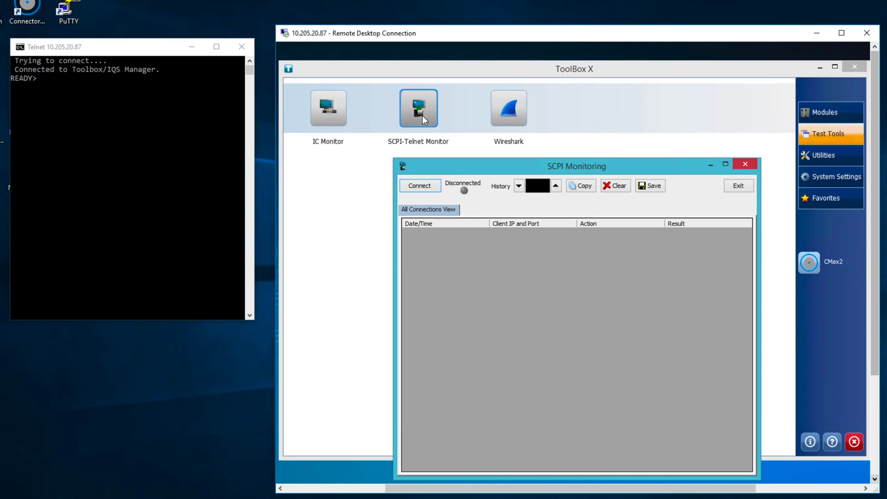
click(418, 185)
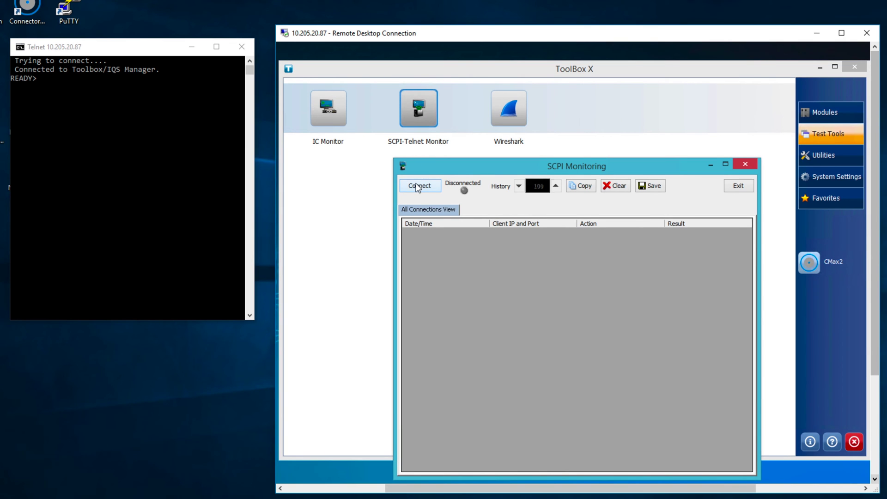
- Send *IDN? from the Telnet window so the monitor logs the query and reply
click(52, 51)
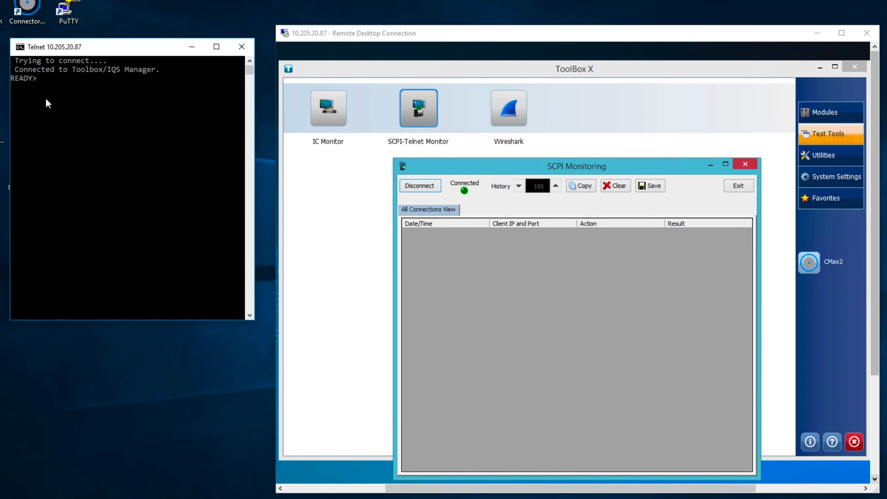
text(*IDN?)
key(Return)
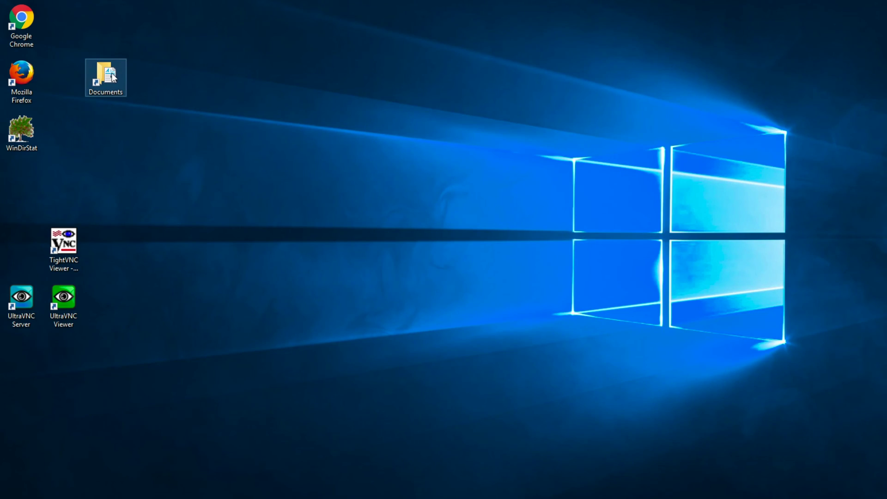
- Run DemoScpiCsharpDotNet.exe from Documents > EXFO Remote Control Demo
double_click(112, 79)
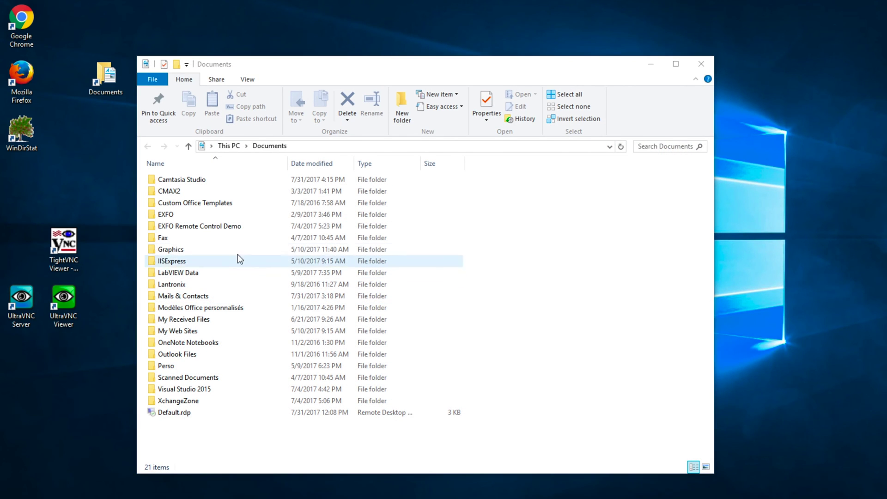
double_click(211, 226)
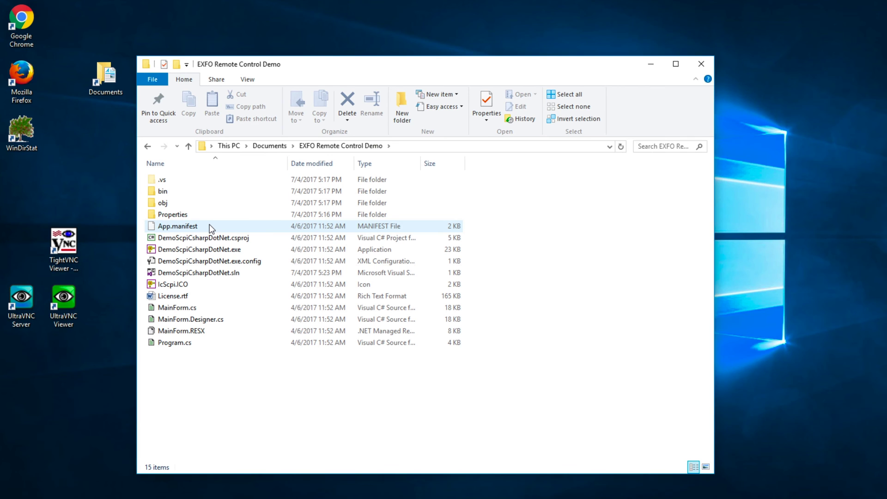
click(204, 252)
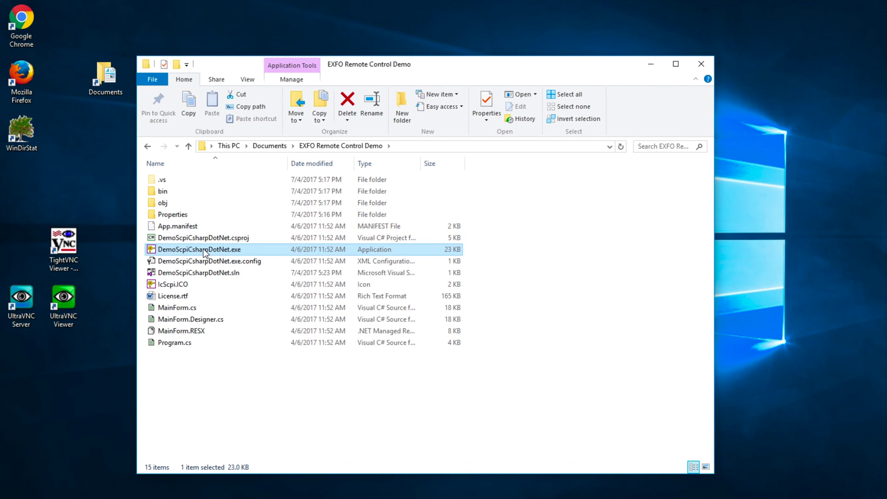
double_click(205, 252)
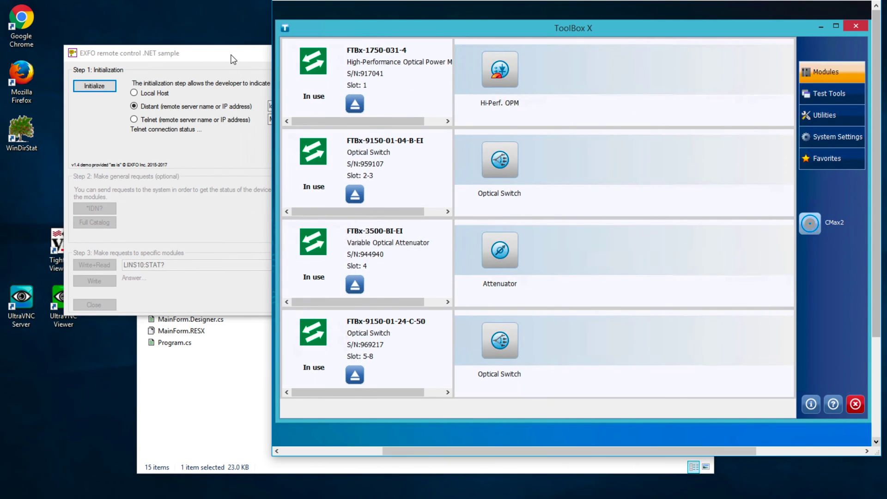
- Choose Telnet, enter address 10.205.20.87, and initialize the connection
drag(233, 59, 198, 7)
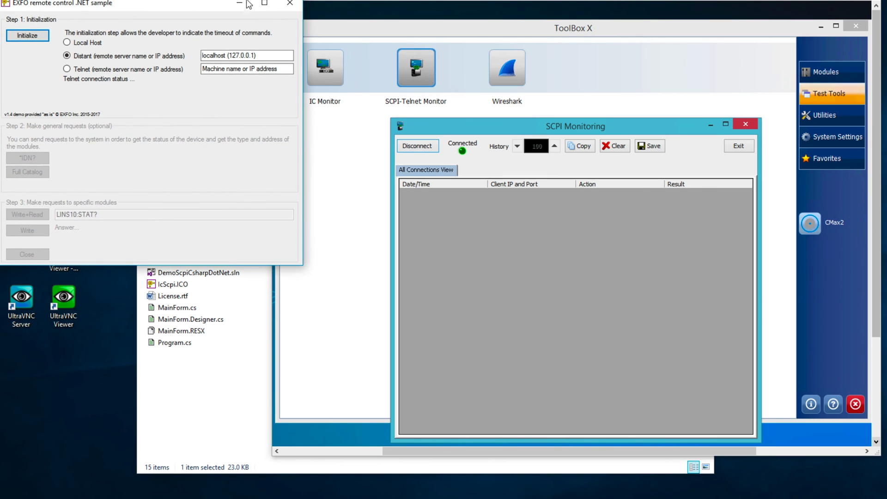
click(67, 69)
click(241, 69)
drag(265, 69, 198, 69)
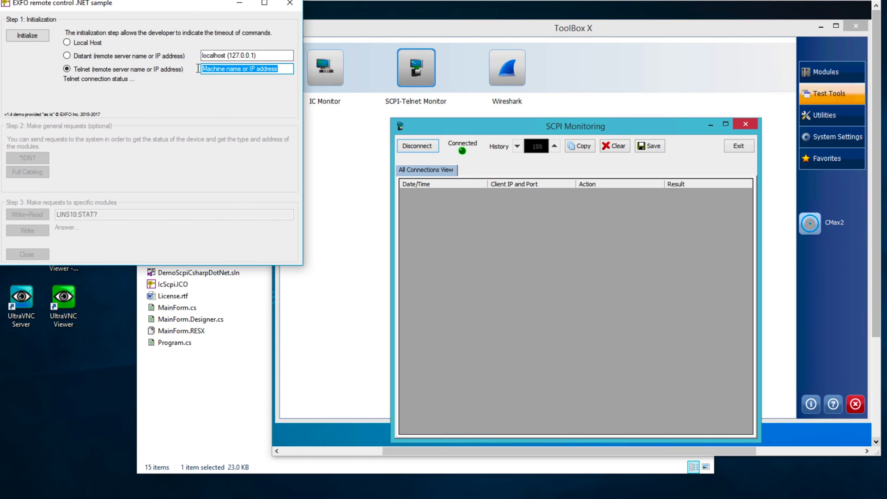
text(10.205.20.87)
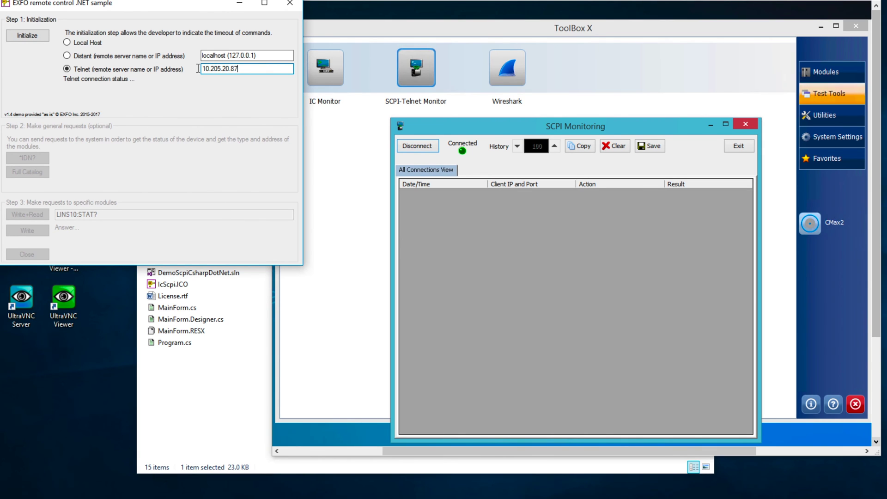
click(26, 35)
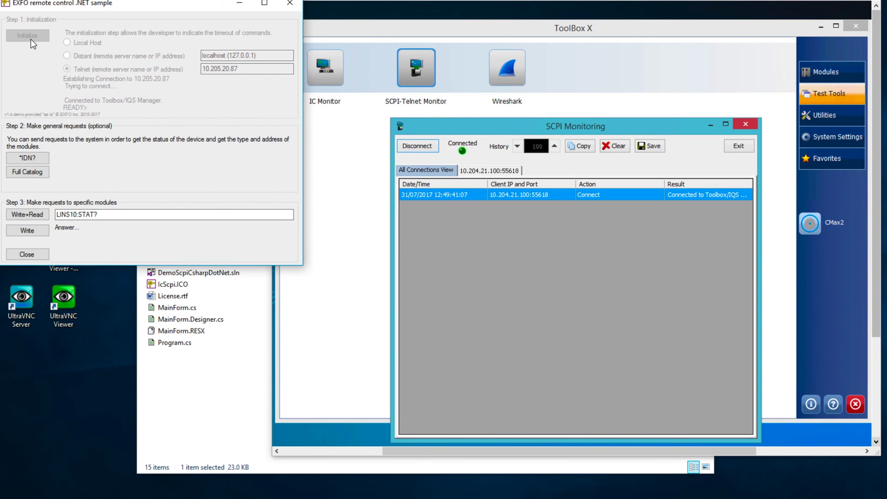
- Request *IDN? and Full Catalog, then change LINS10:STAT? to LINS3:STAT? and Write+Read for READY
click(27, 158)
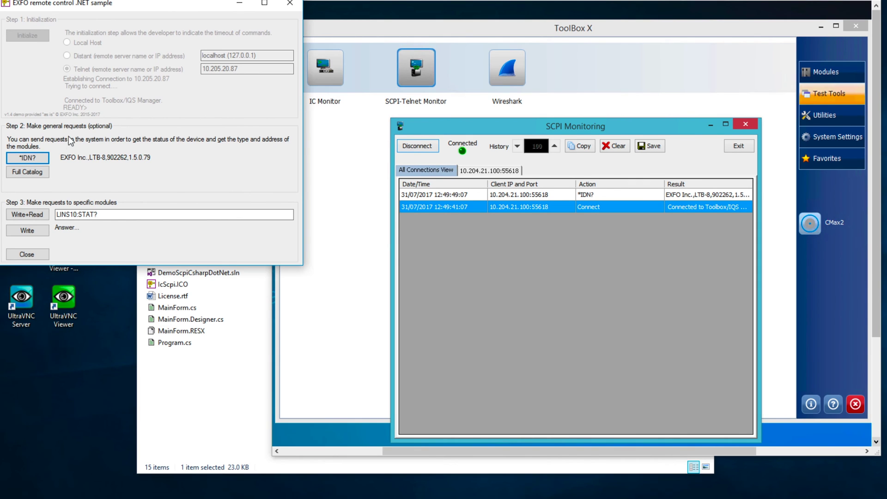
click(26, 172)
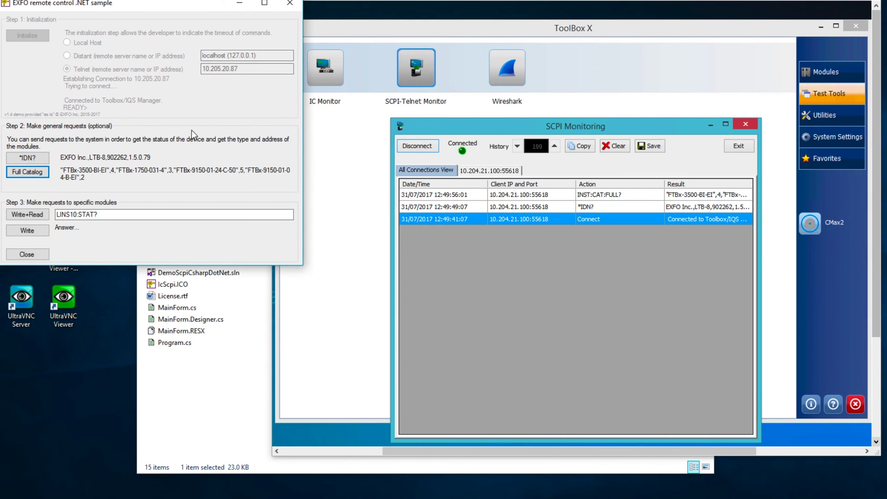
click(77, 214)
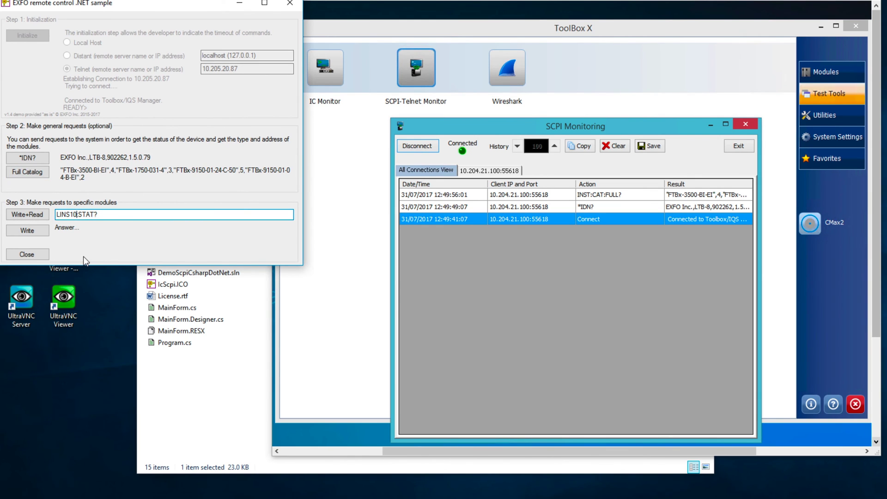
key(BackSpace)
key(BackSpace)
text(3)
click(21, 216)
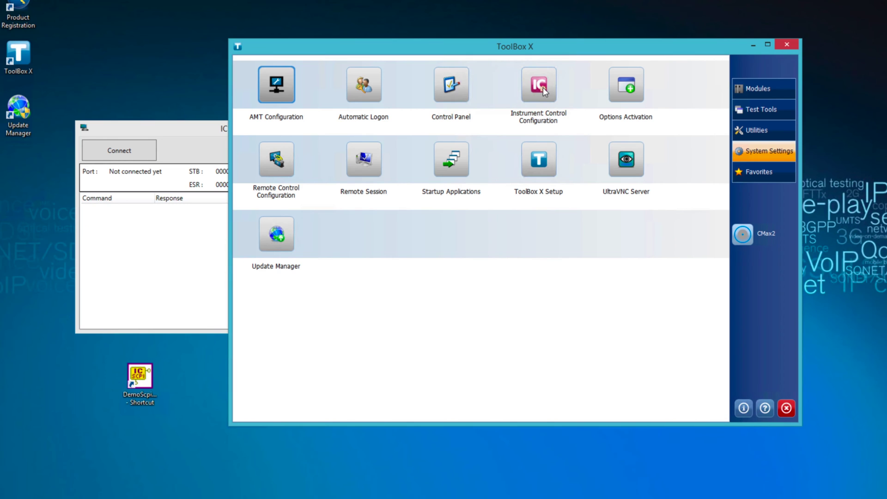
- In Instrument Control Configuration, with admin rights, select ActiveX, apply, and confirm with OK
click(542, 87)
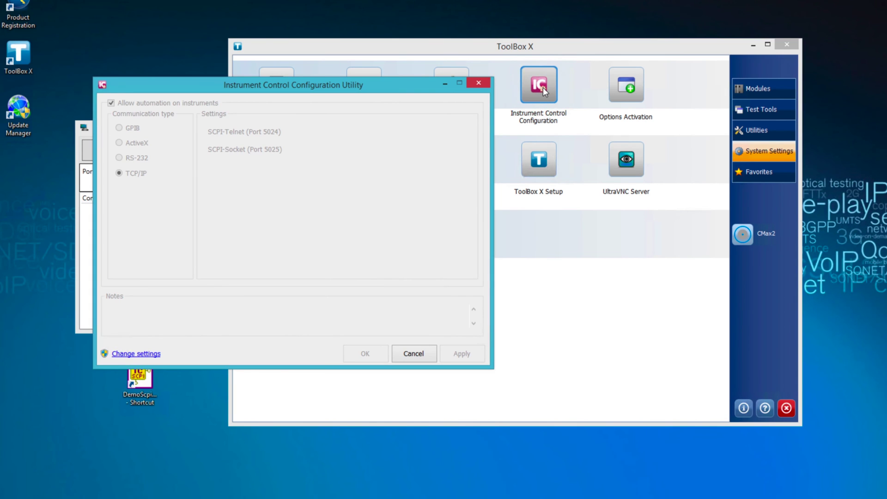
click(138, 356)
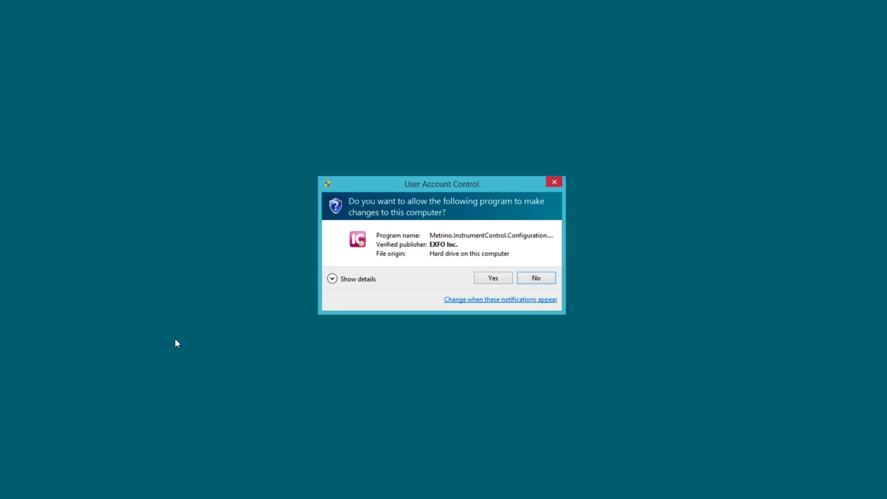
click(484, 279)
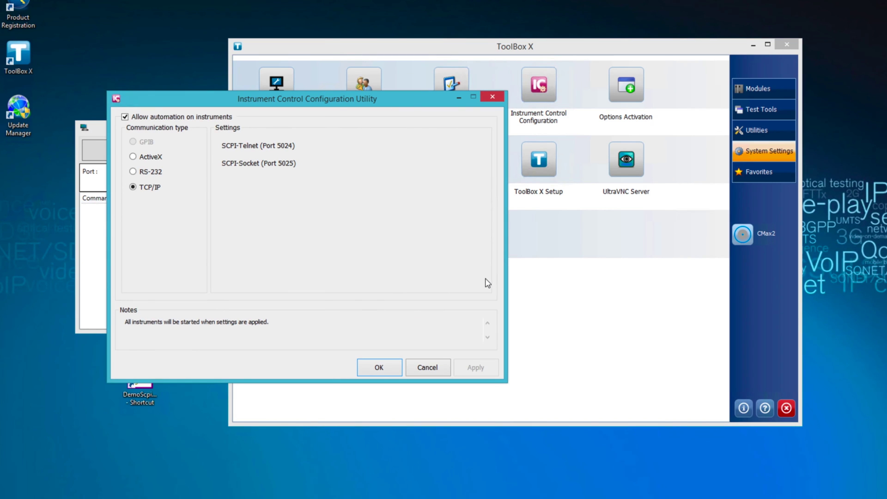
click(151, 158)
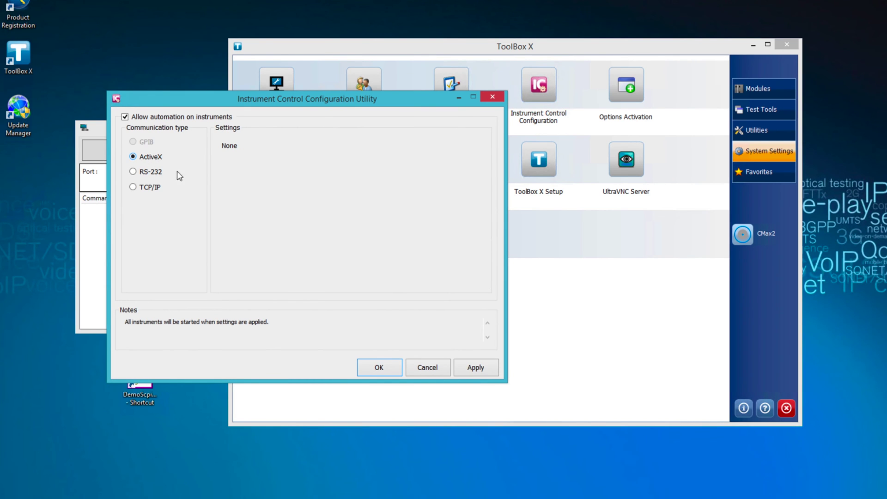
click(484, 368)
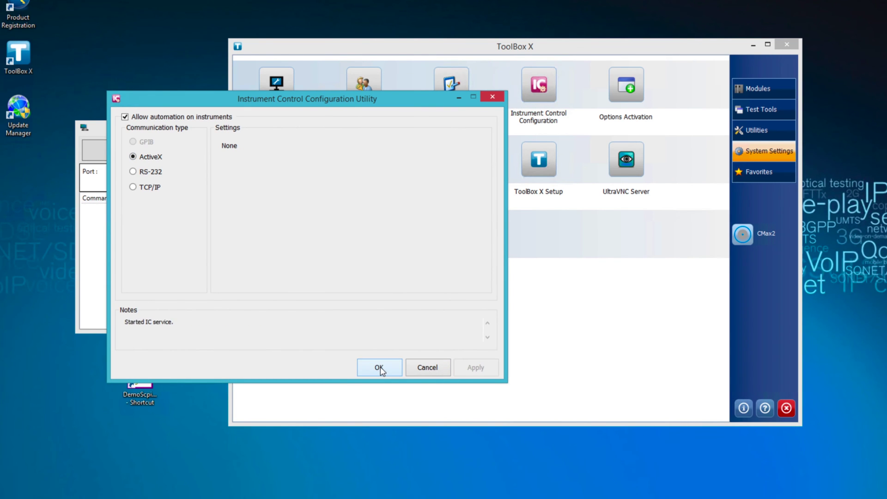
click(381, 369)
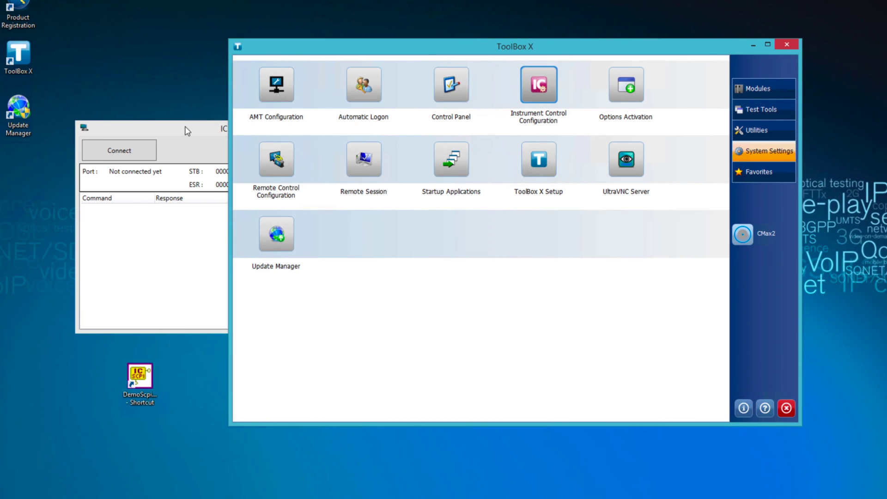
- Launch the DemoScpi sample beside the IC SCPI Monitor and initialize it on Local Host
click(186, 130)
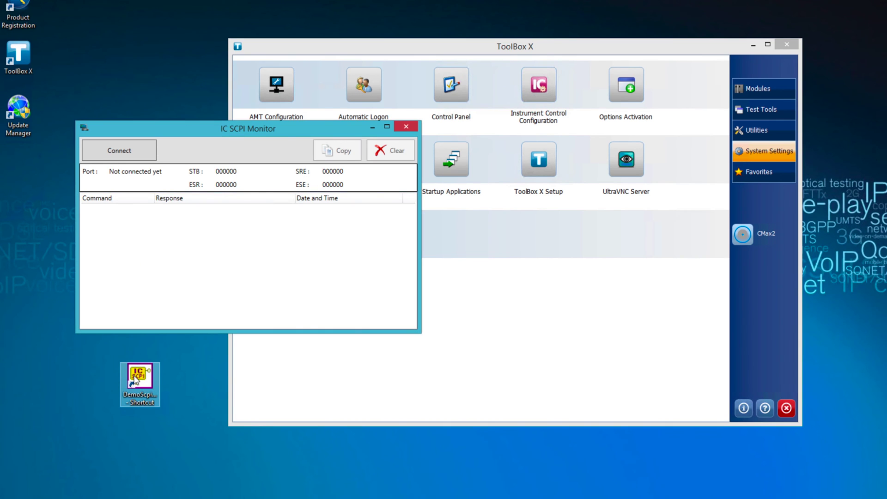
double_click(134, 378)
drag(307, 126, 602, 174)
click(473, 197)
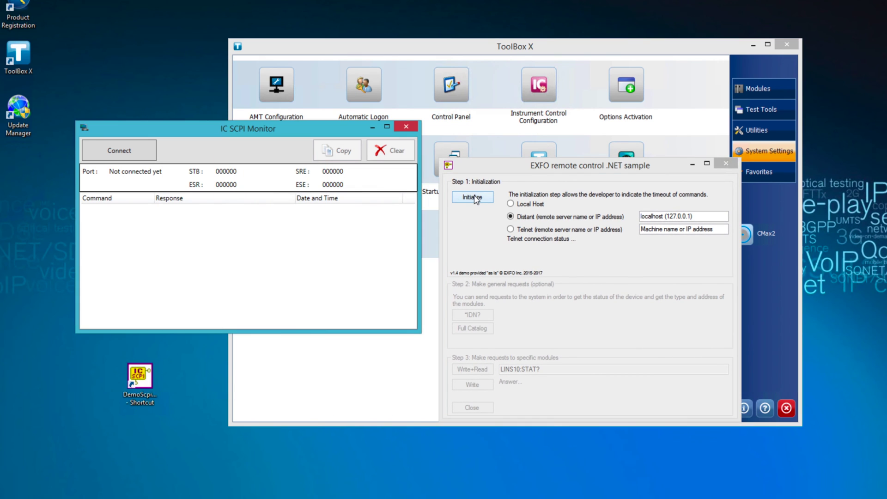
click(510, 204)
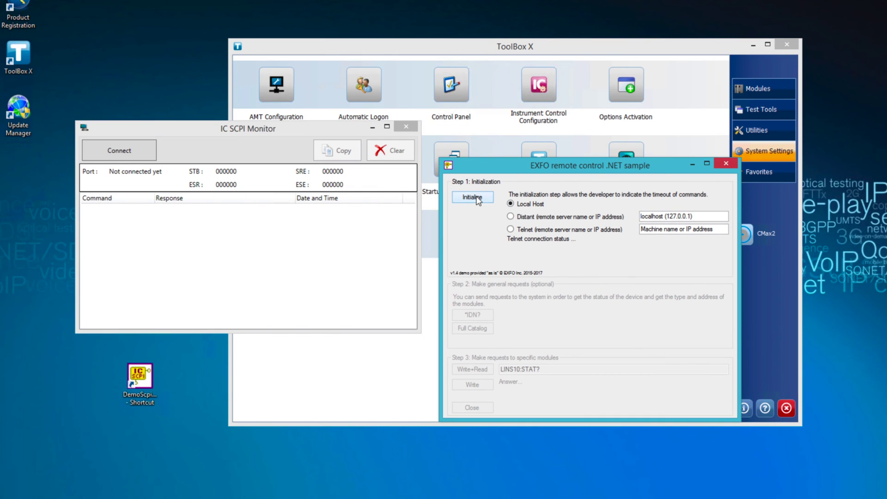
click(477, 199)
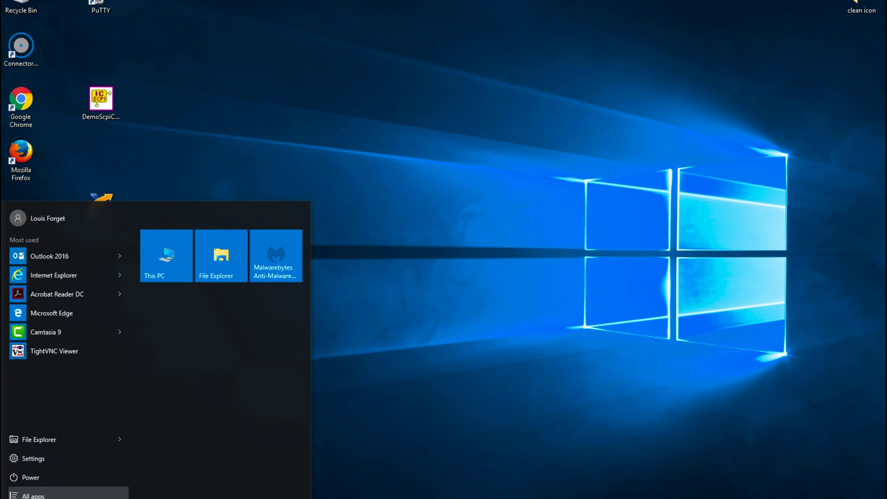
- Launch NI MAX from the Start menu's app list
click(28, 493)
scroll(52, 417, down, 5)
scroll(51, 418, down, 6)
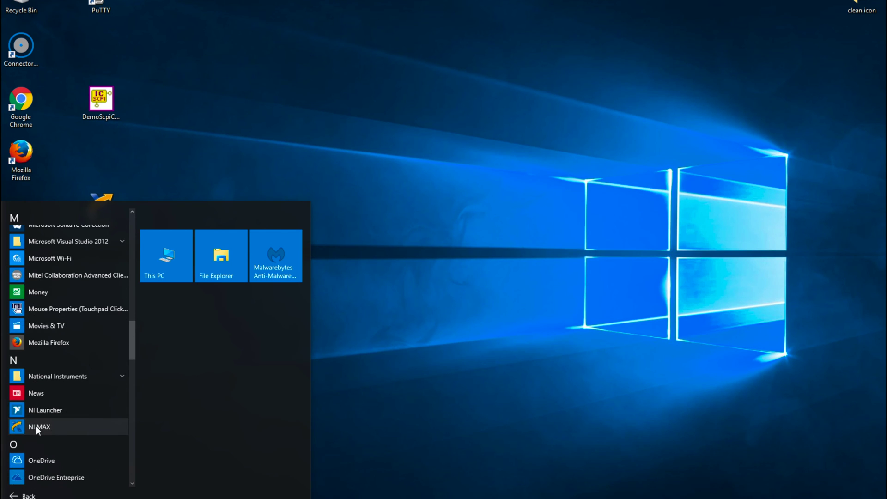
click(36, 426)
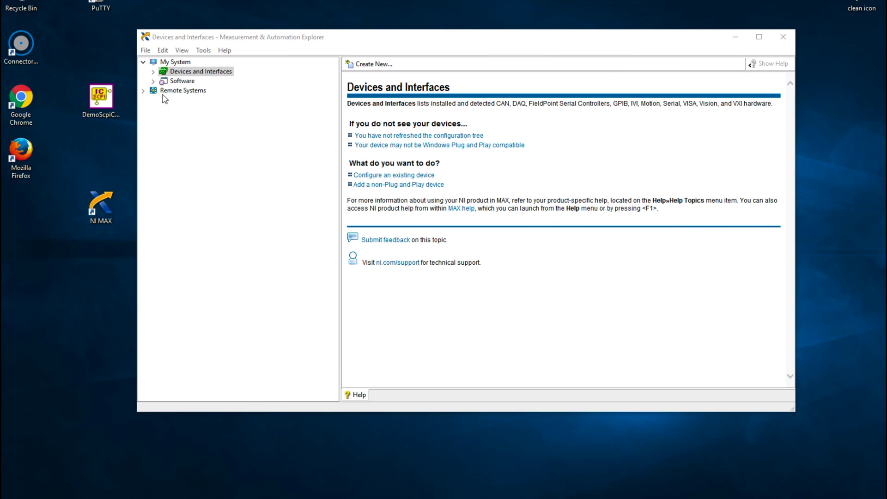
- Create a new VISA TCP/IP Resource under Devices and Interfaces
right_click(186, 75)
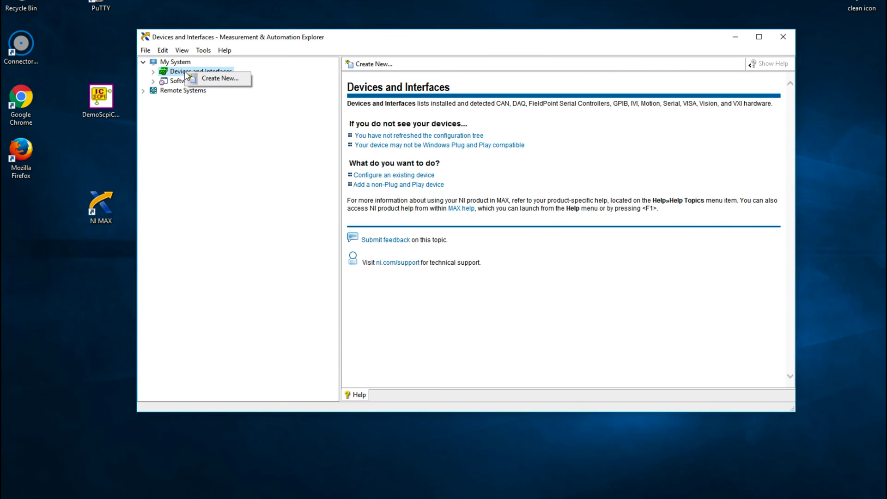
click(204, 79)
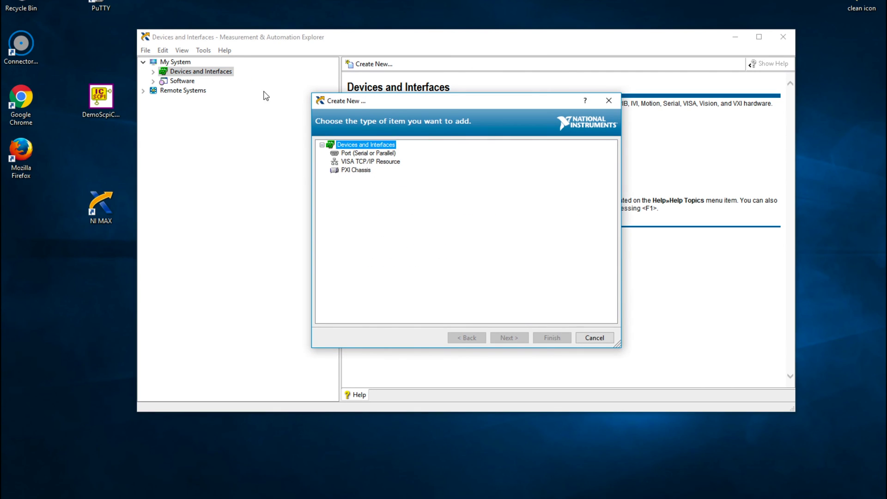
click(357, 162)
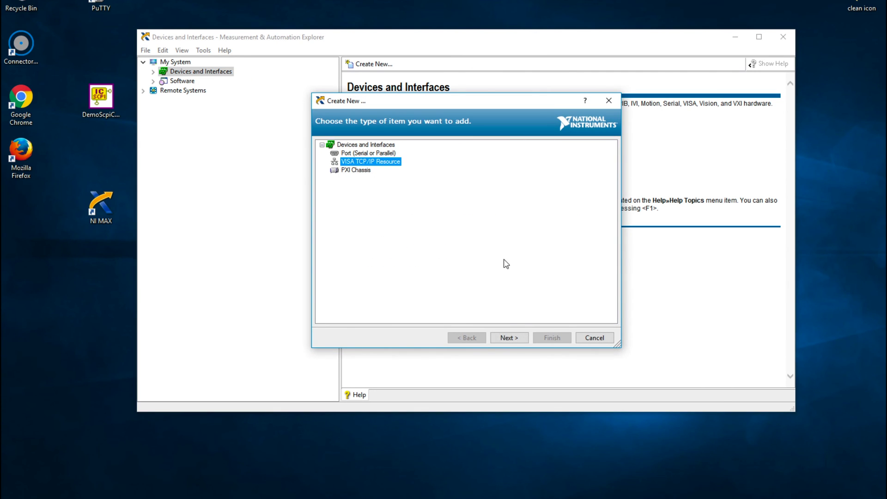
- Choose manual raw socket entry with host 10.205.20.87 and port 5025
click(508, 337)
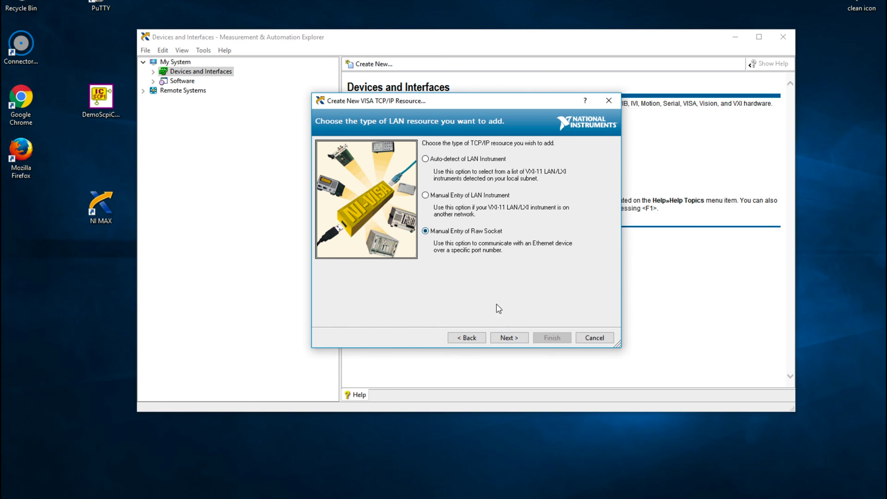
click(507, 339)
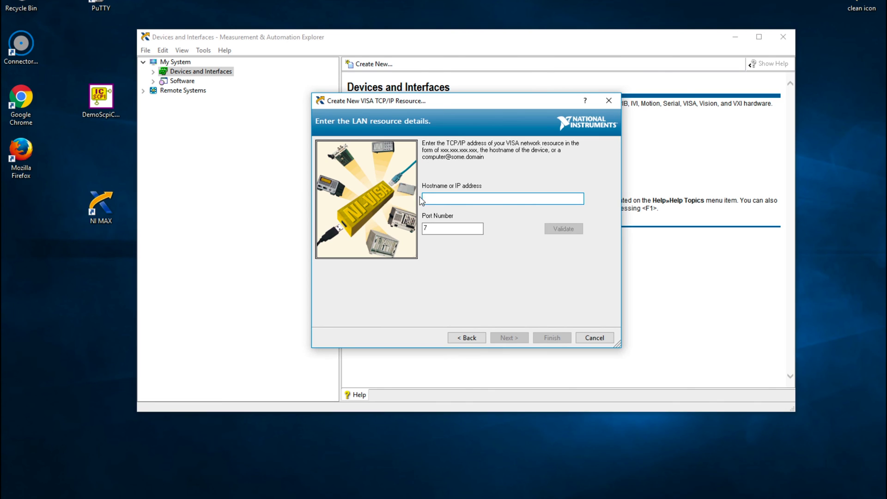
text(10.205.20.87)
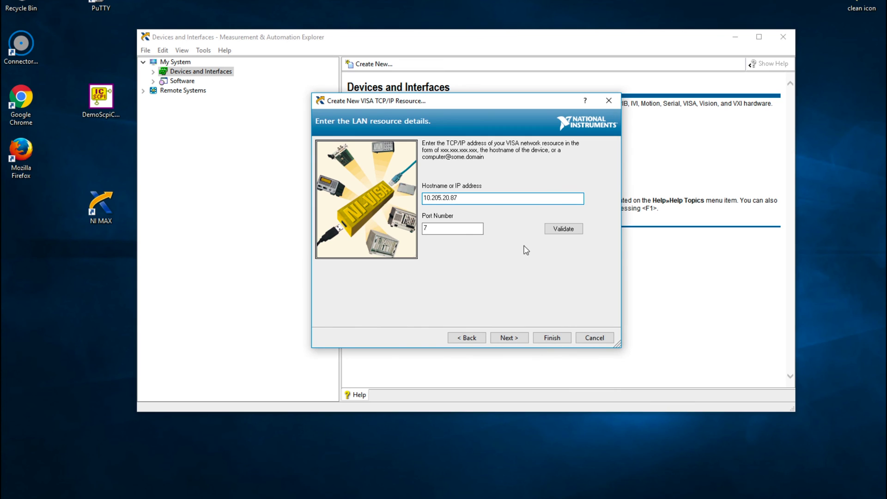
drag(432, 228, 417, 227)
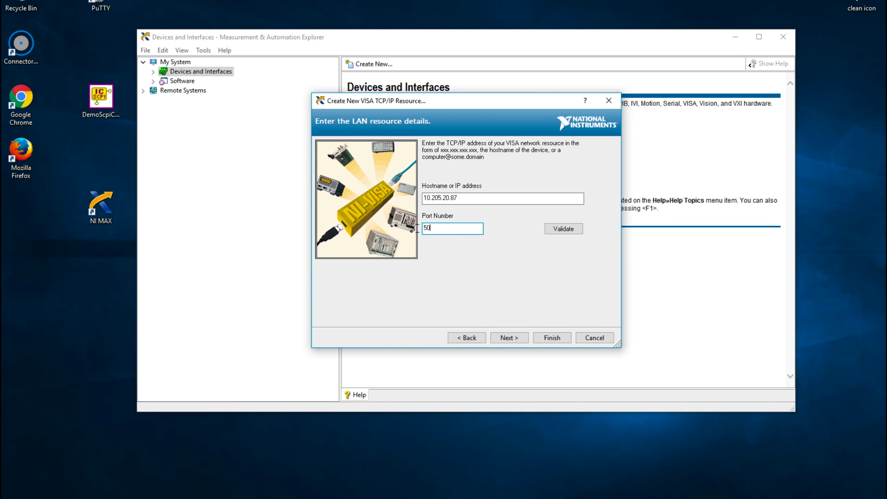
- Give the socket resource the alias LTB-8 and finish creating it
click(519, 339)
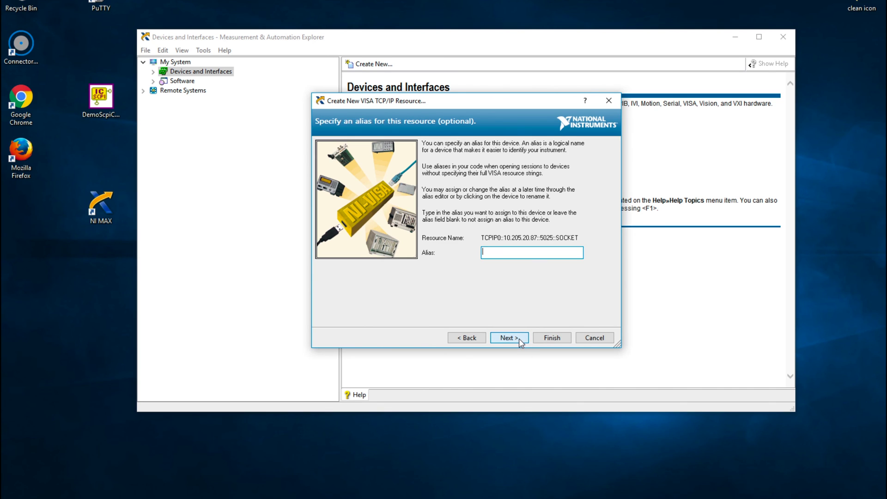
text(LTB-8)
click(516, 339)
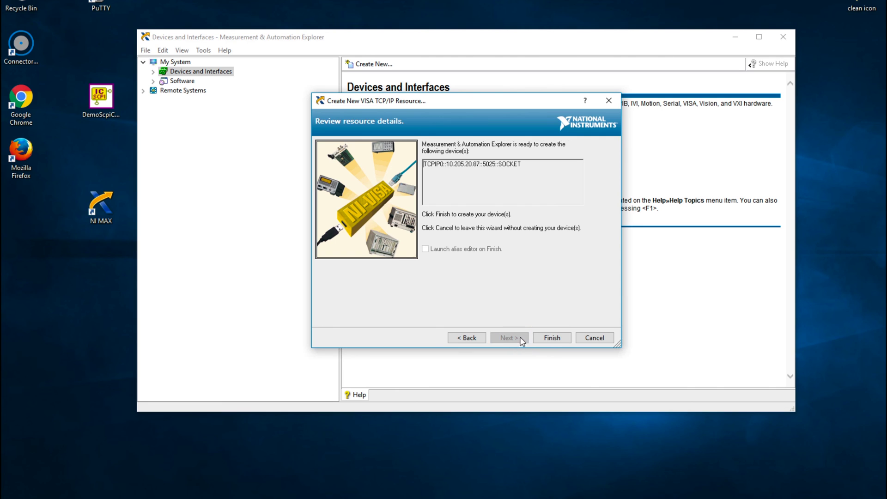
click(548, 339)
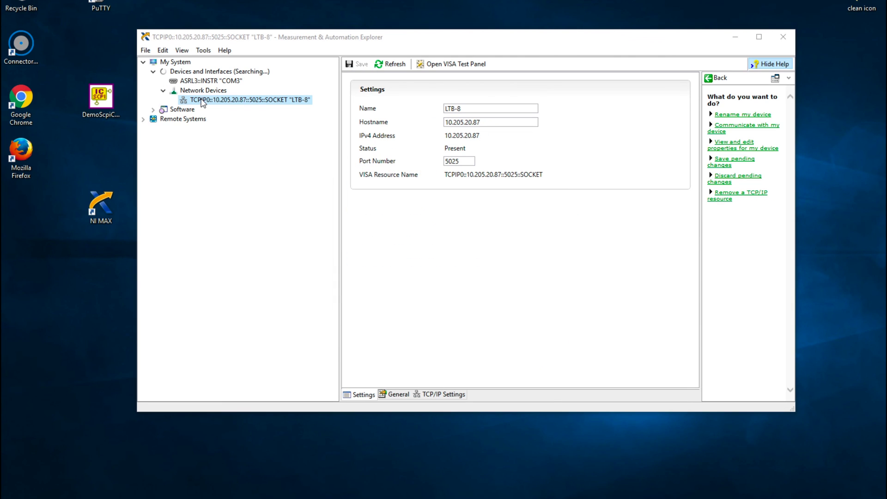
- In LTB-8's VISA Test Panel, turn off Send End On Writes and Suppress End On Reads, then switch to Input/Output
right_click(241, 103)
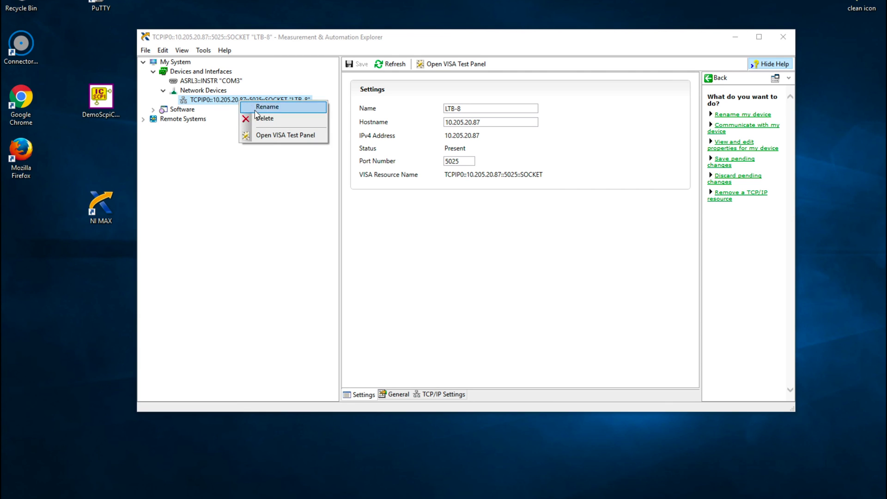
click(270, 134)
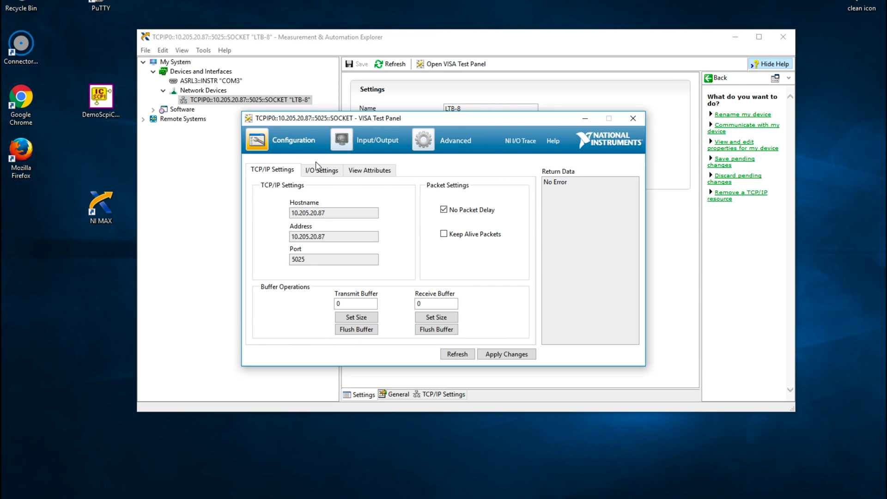
click(321, 170)
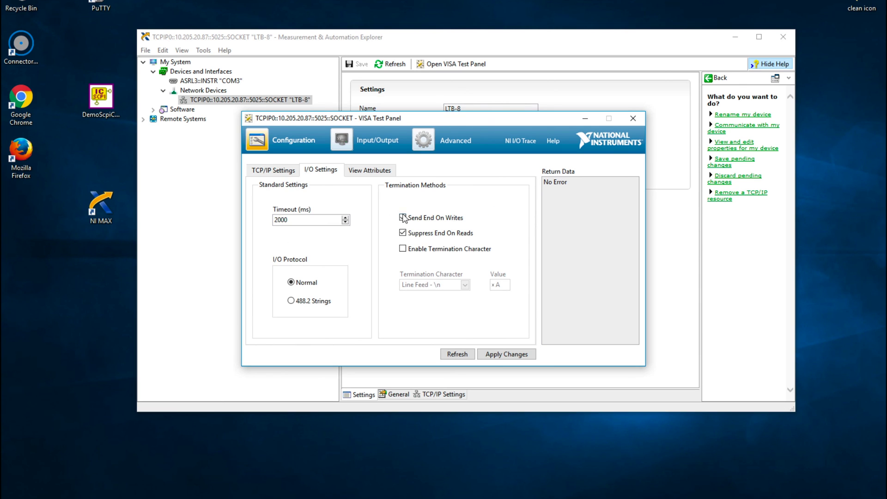
click(403, 233)
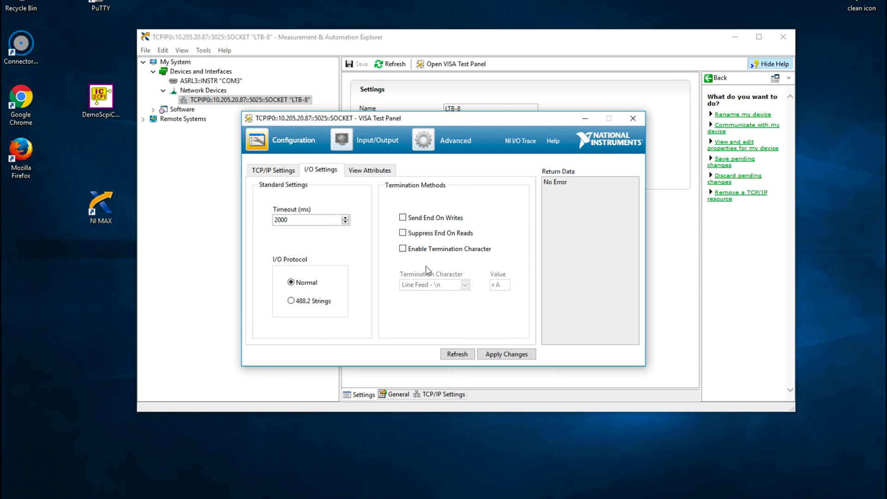
click(498, 354)
click(372, 140)
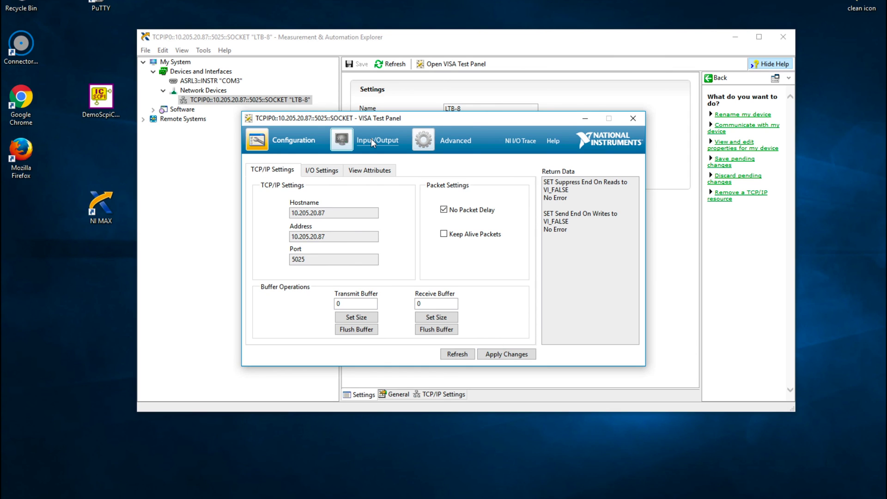
click(370, 137)
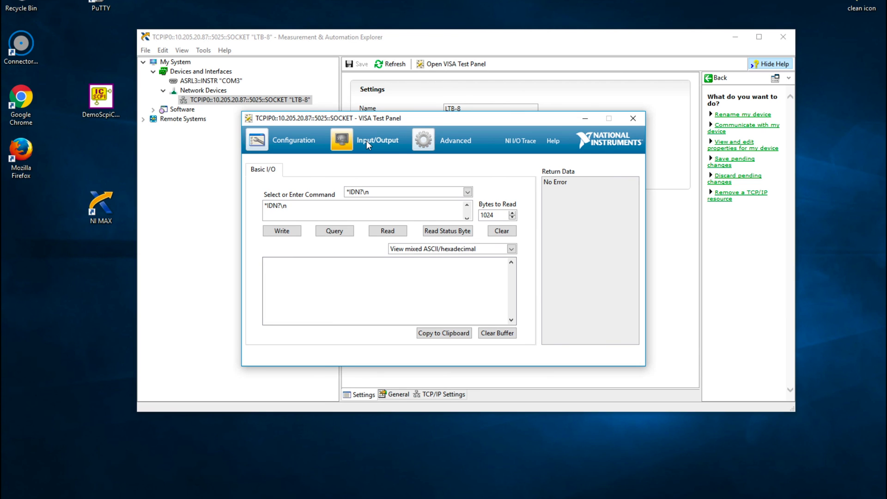
- Query *IDN?\n and read back EXFO's LTB-8 identification, version 1.5.0.79
click(334, 231)
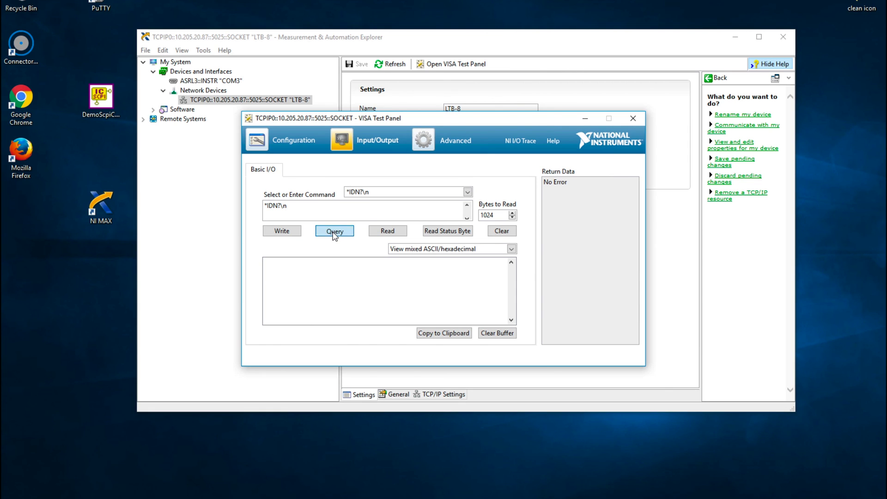